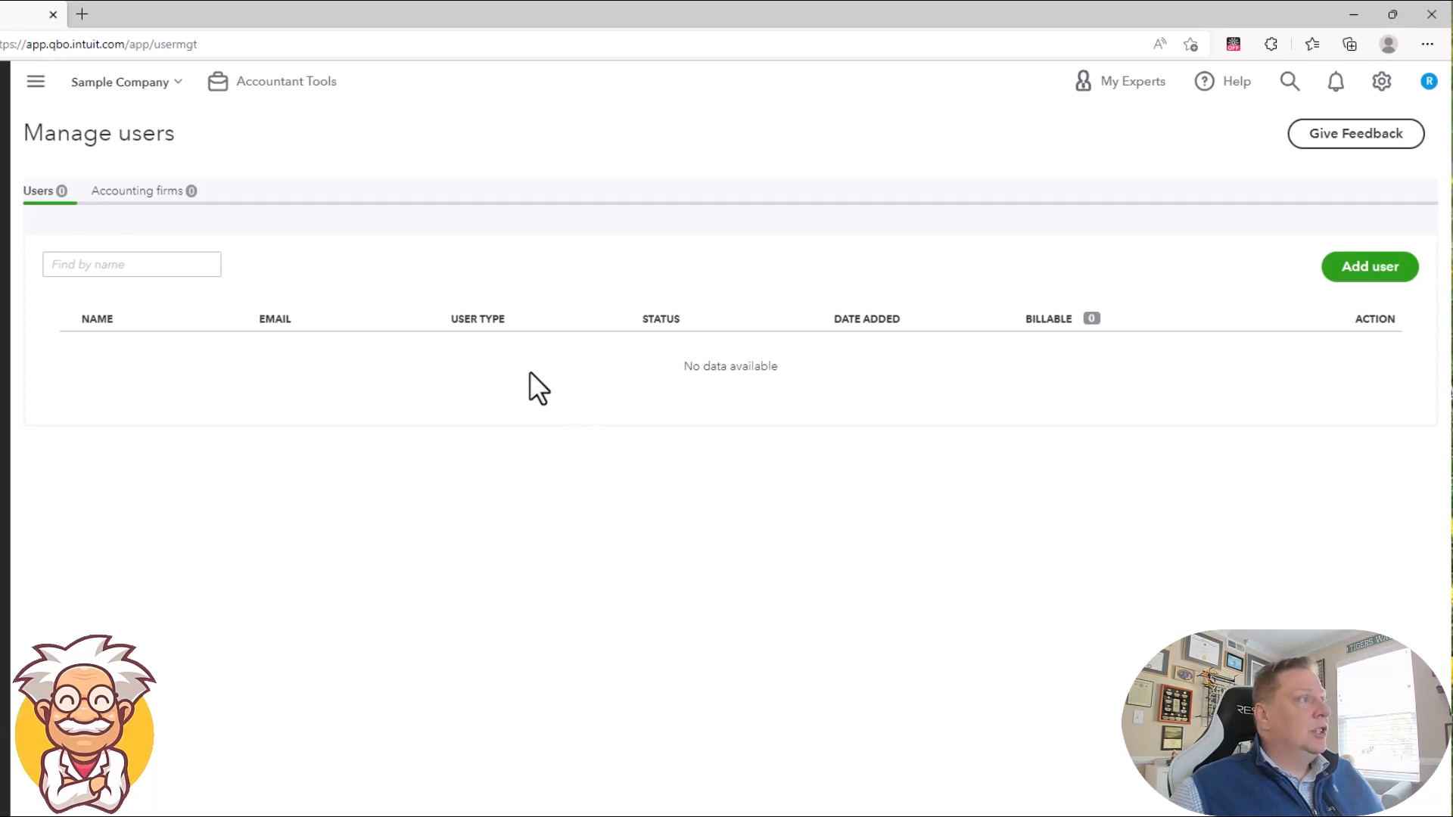
Step: Check the accounting firms section, return to the users list and start adding a new user
click(136, 192)
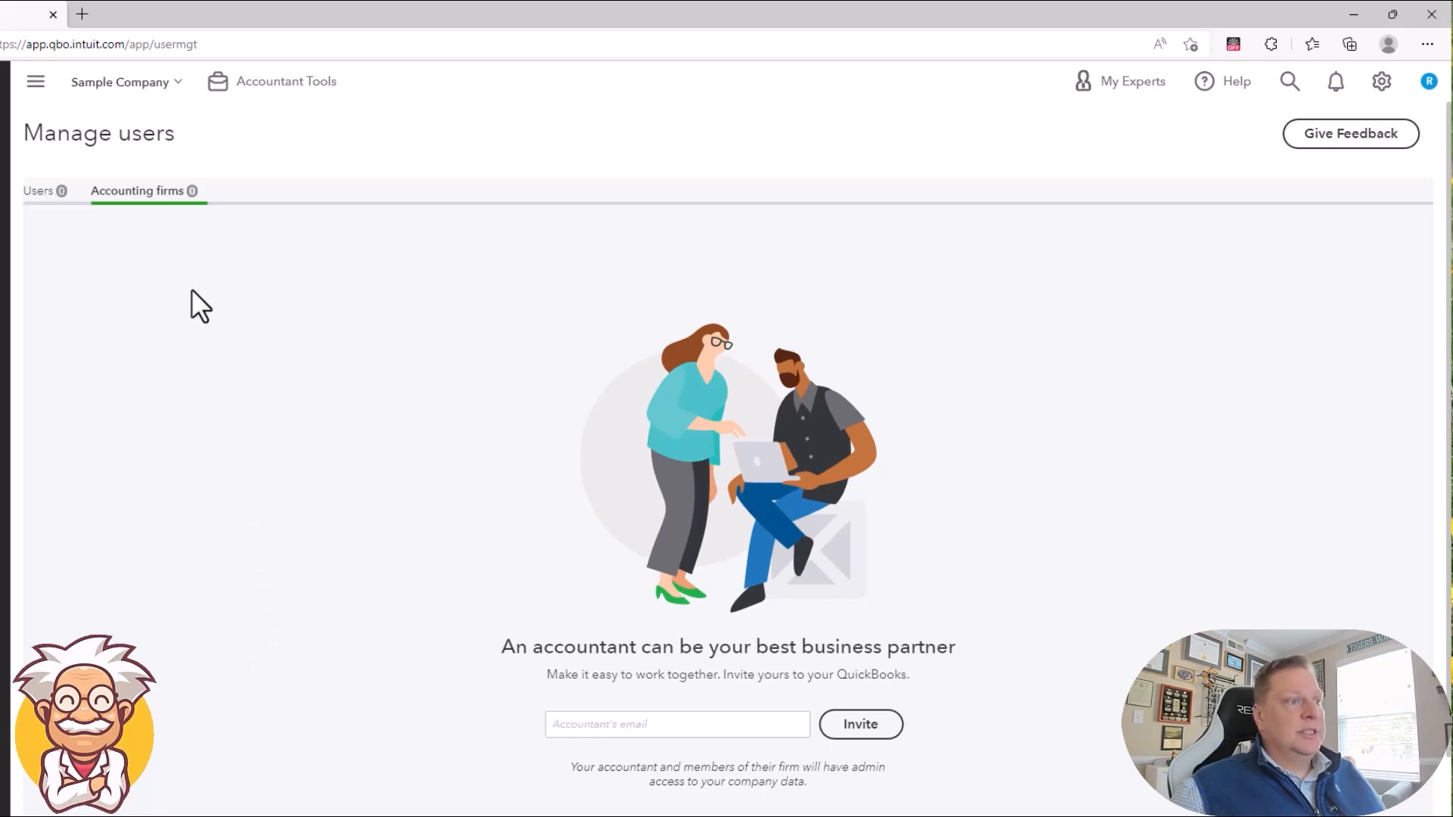
click(44, 193)
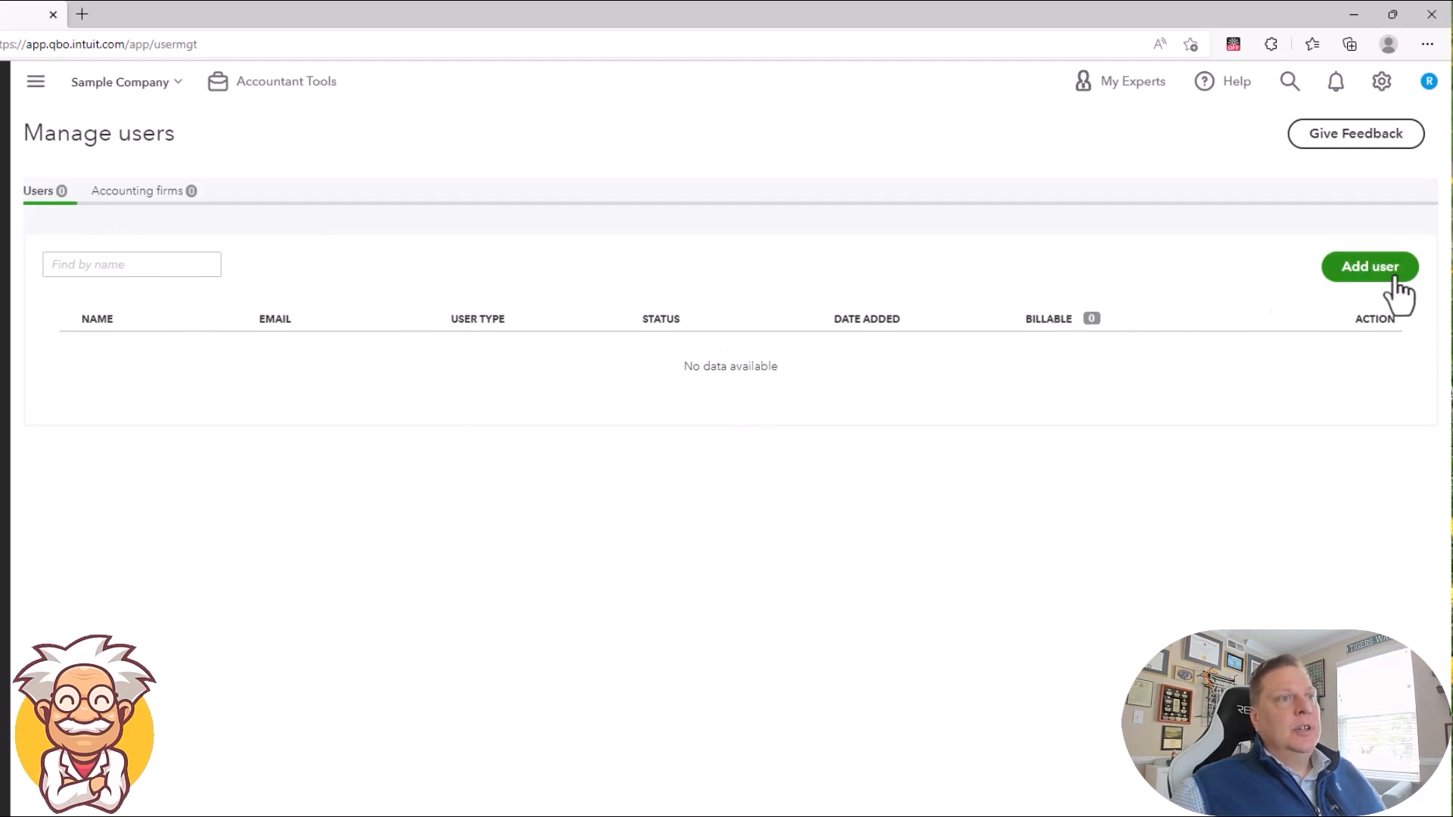
click(1370, 266)
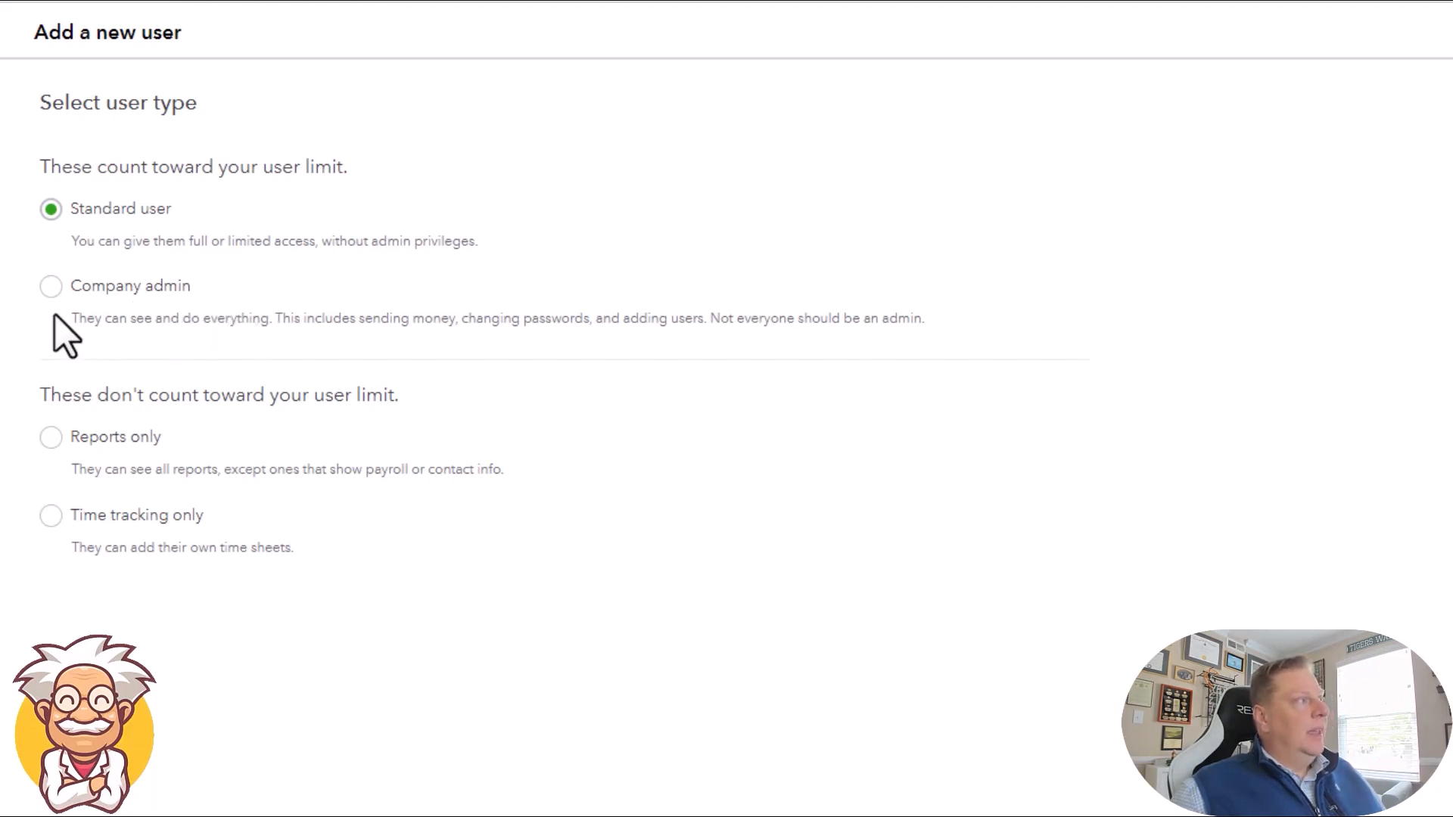
Step: Compare the Company admin, Reports only and Time tracking only user types, and proceed to the access rights with Standard user
click(50, 291)
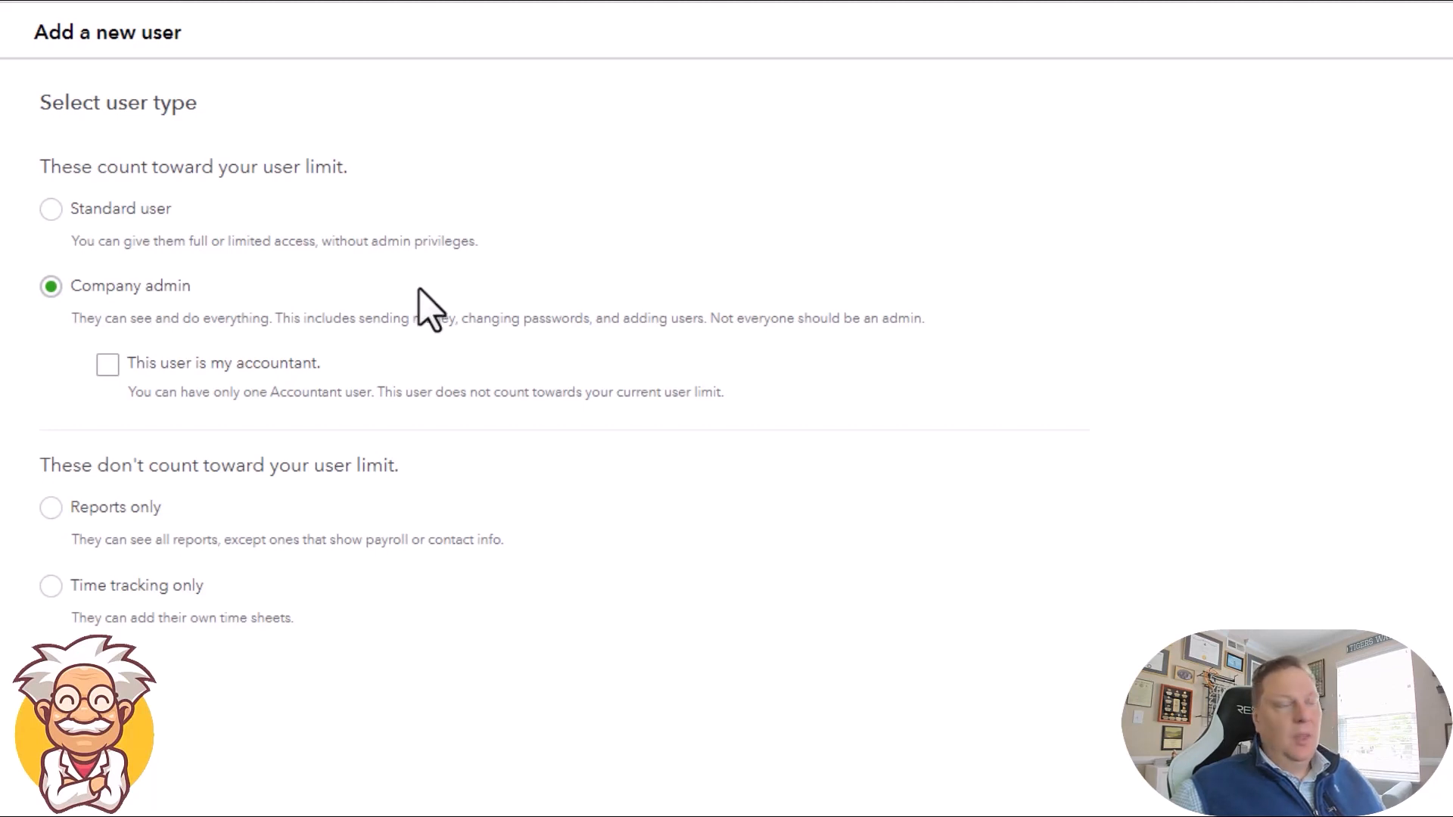
click(60, 212)
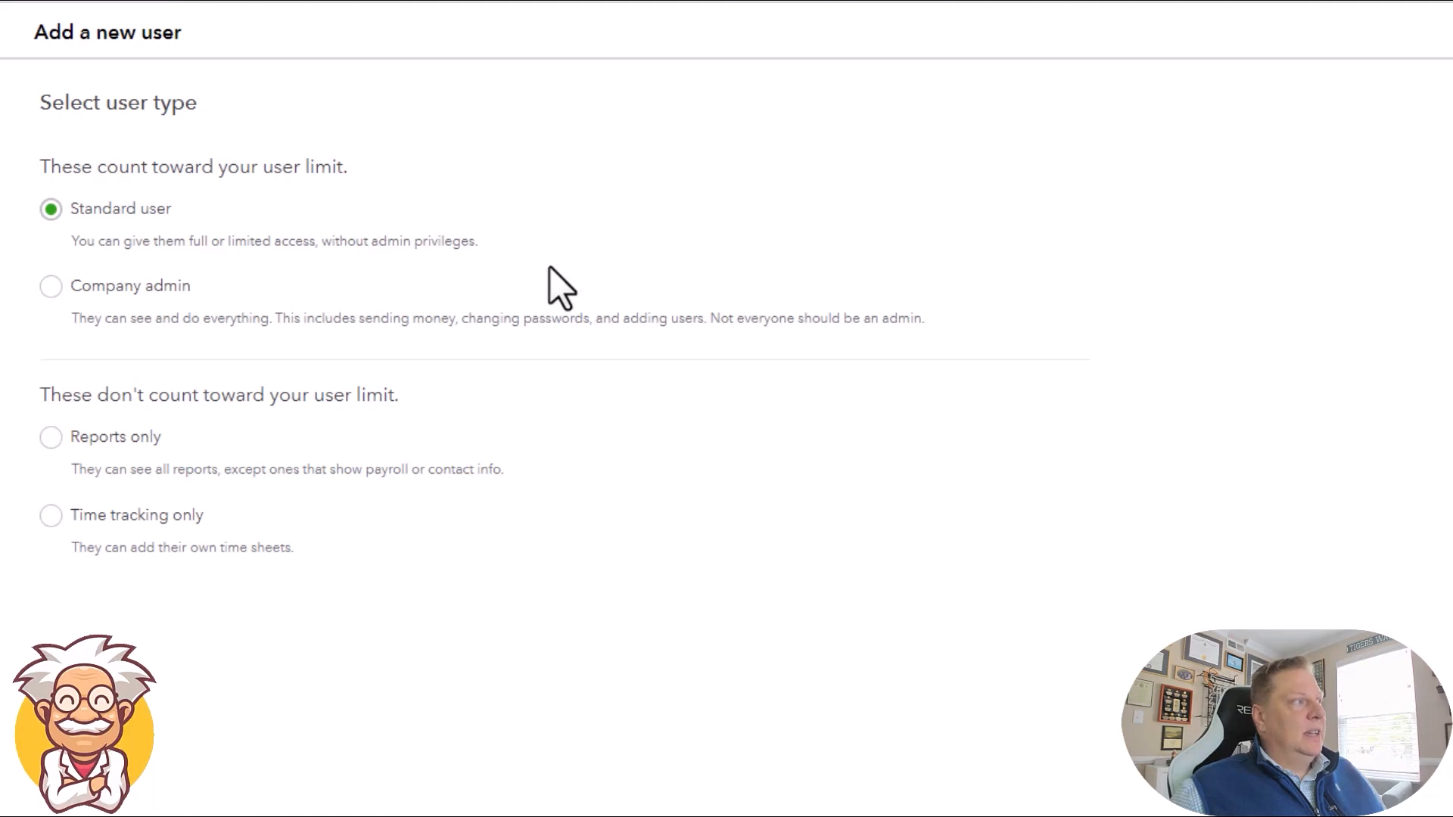
click(50, 438)
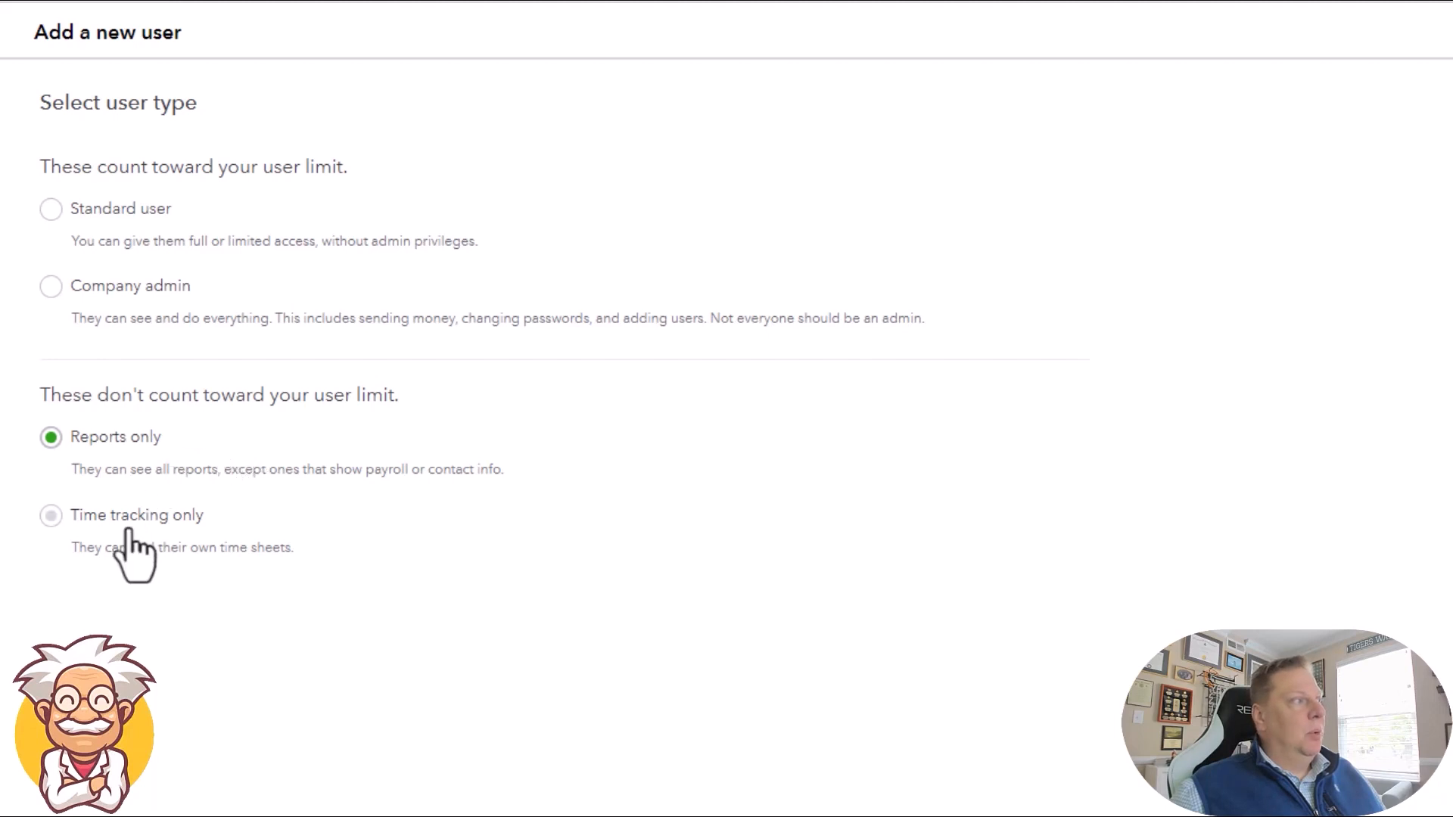
click(53, 515)
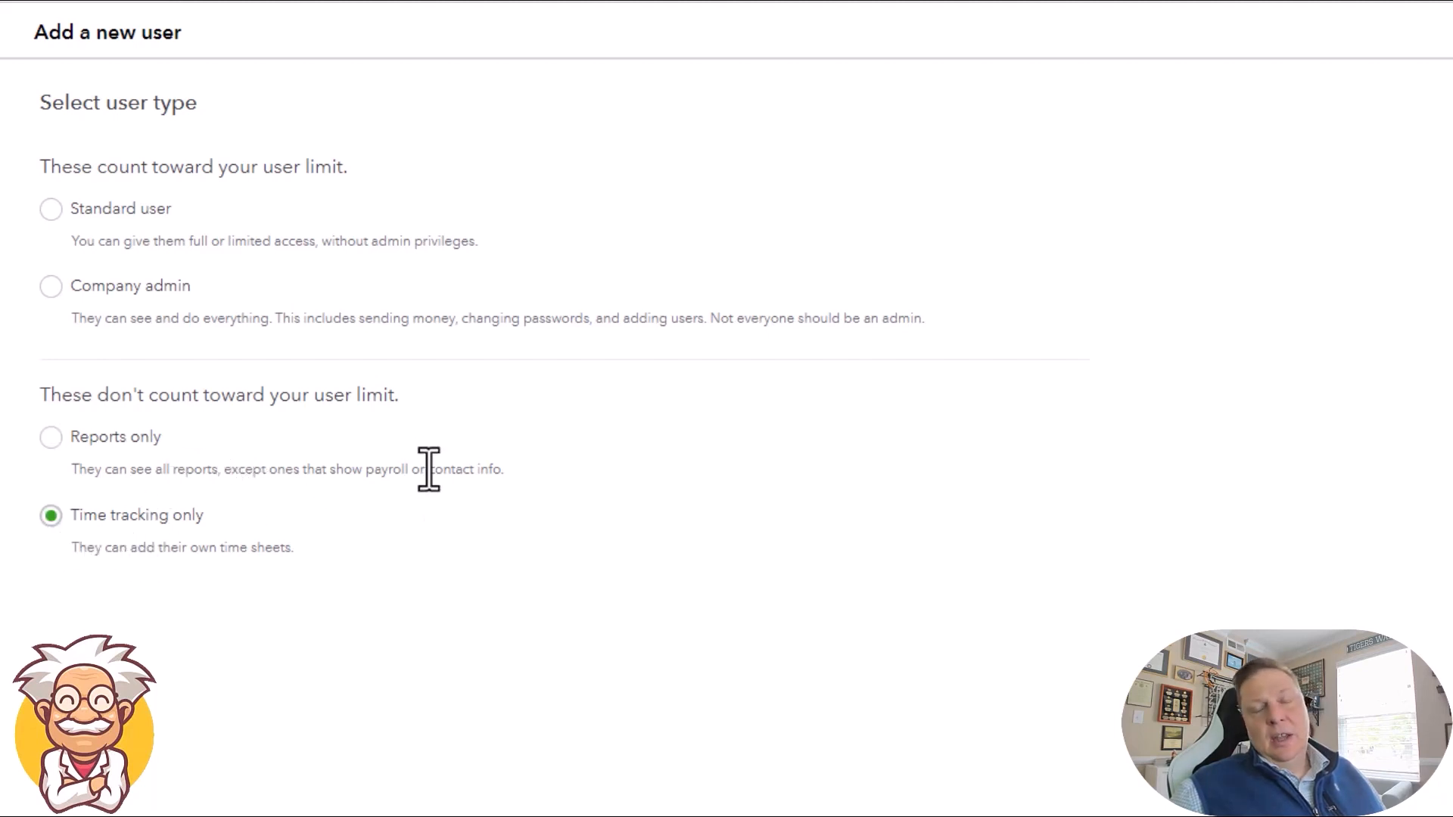
click(51, 227)
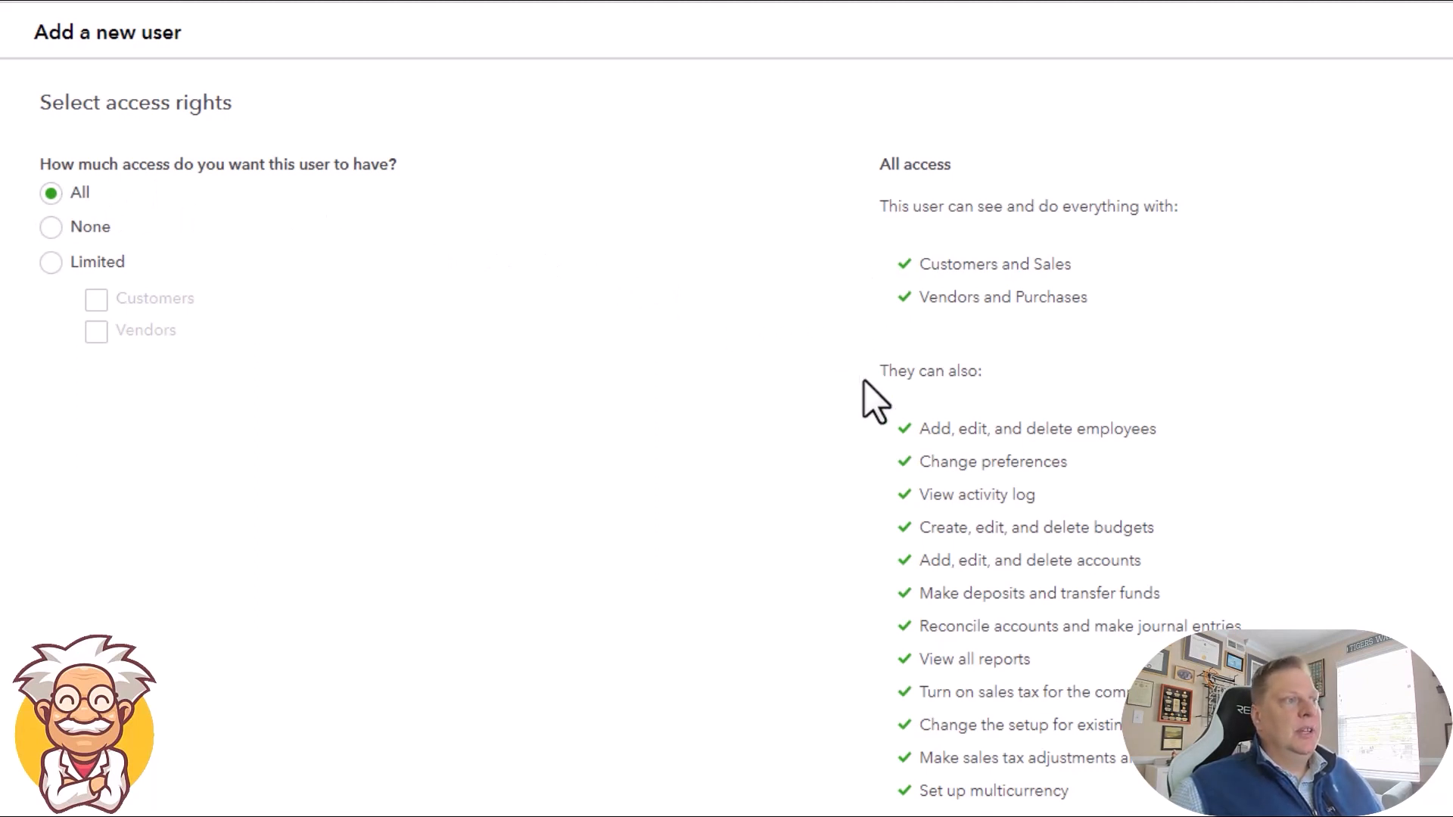
Step: Try None access and Limited access with Customers, and review what the user can and can't do
click(51, 227)
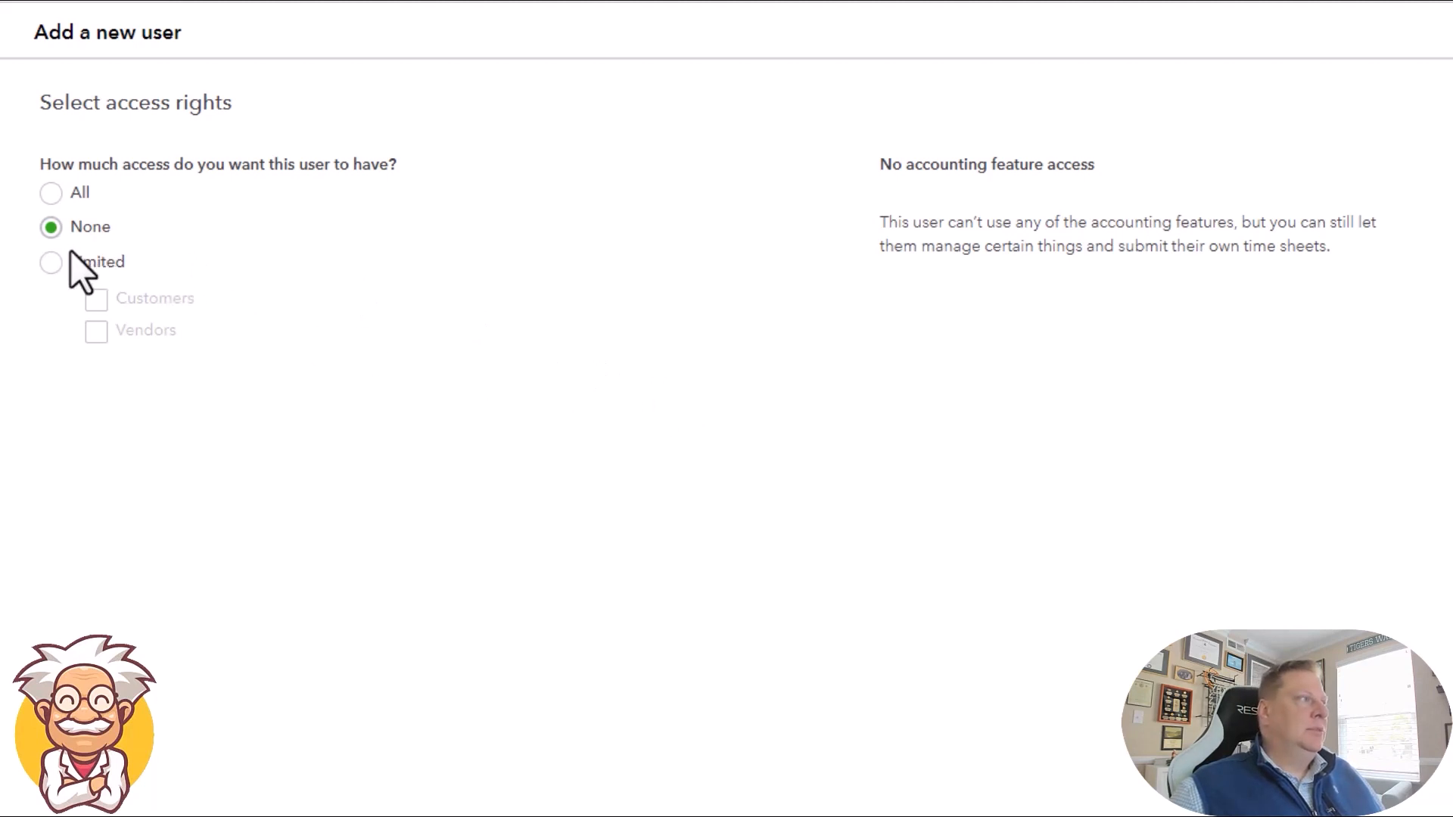
click(51, 262)
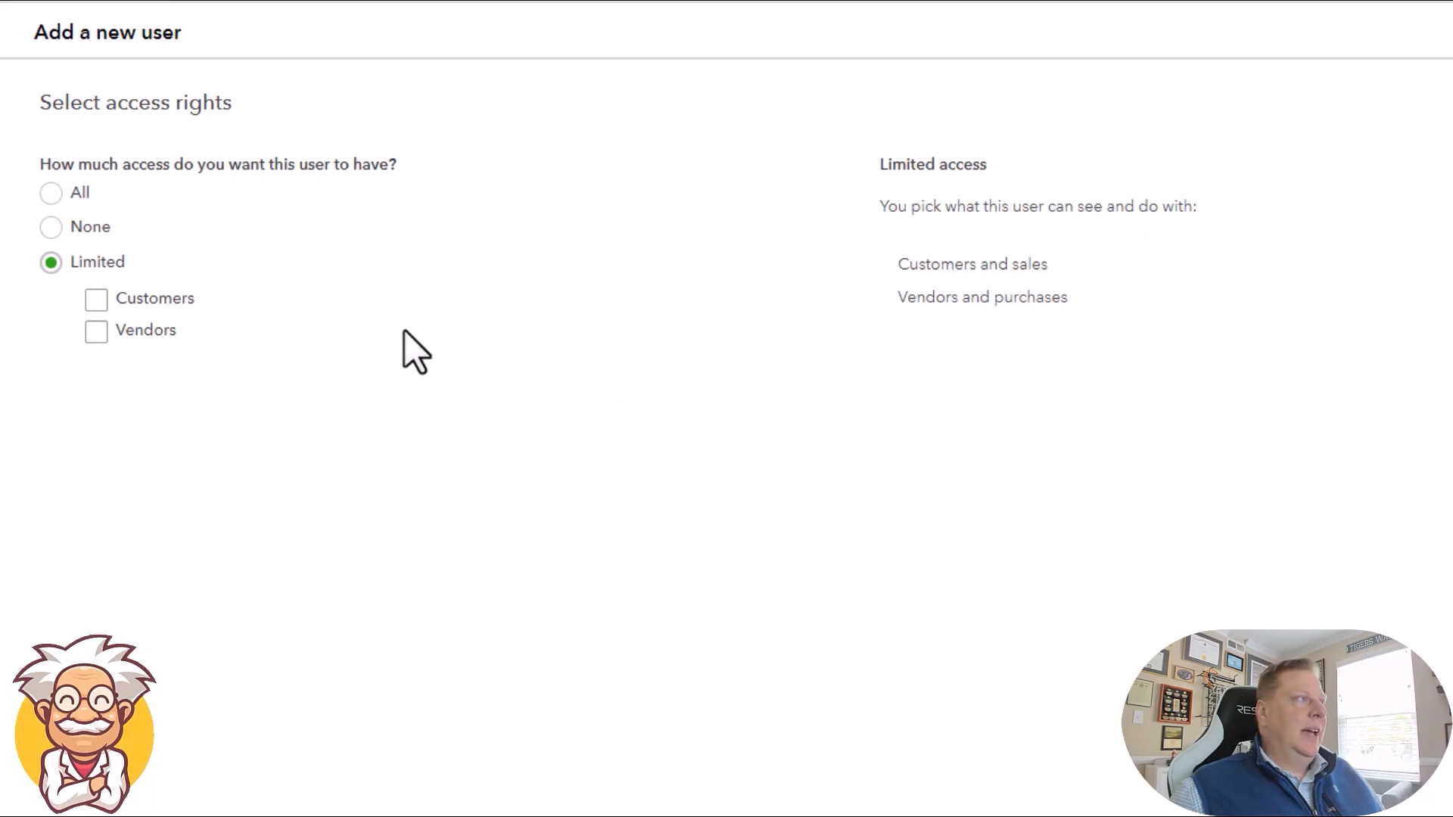
click(107, 300)
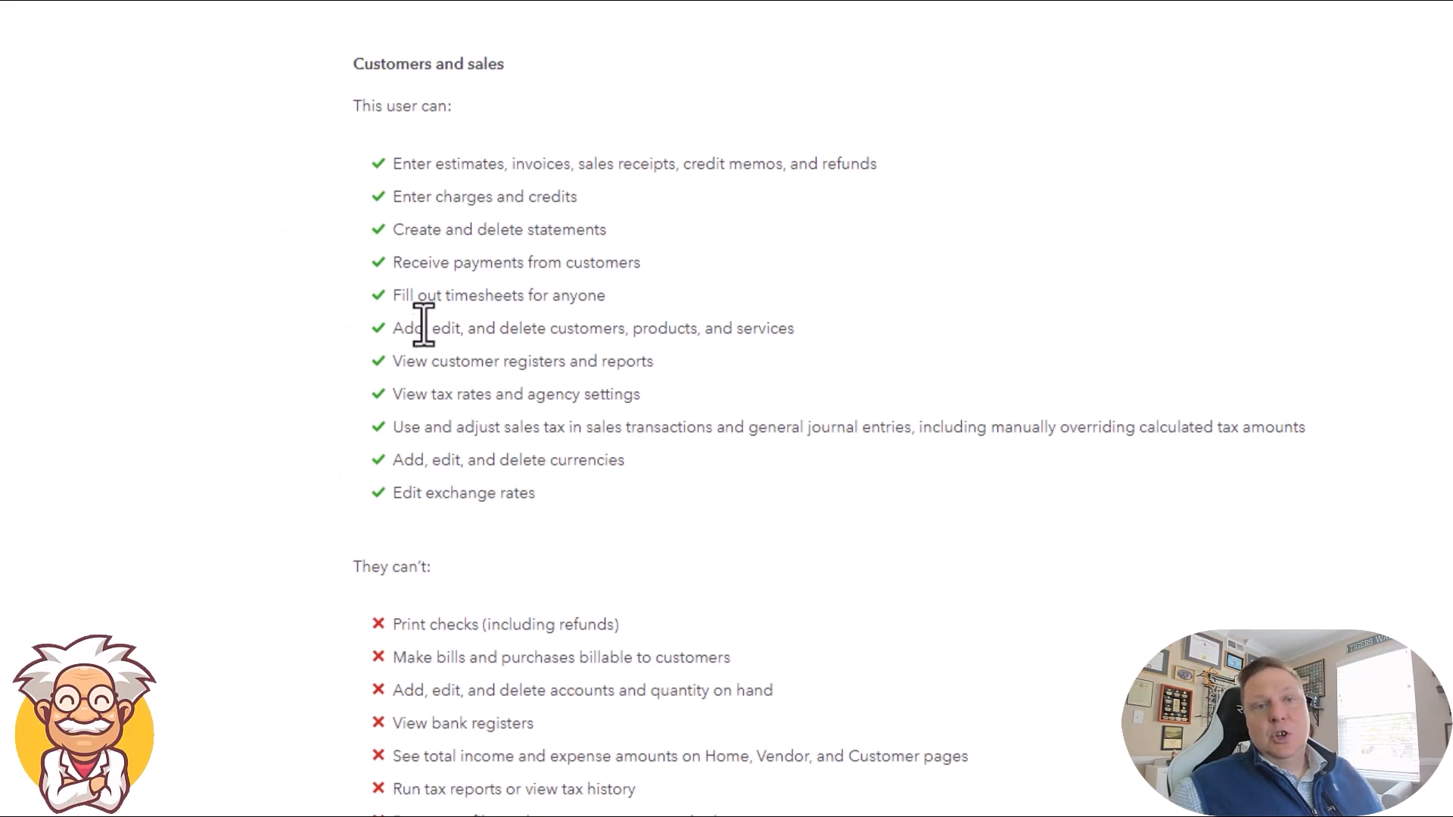
scroll(231, 380, down, 2)
scroll(232, 380, down, 3)
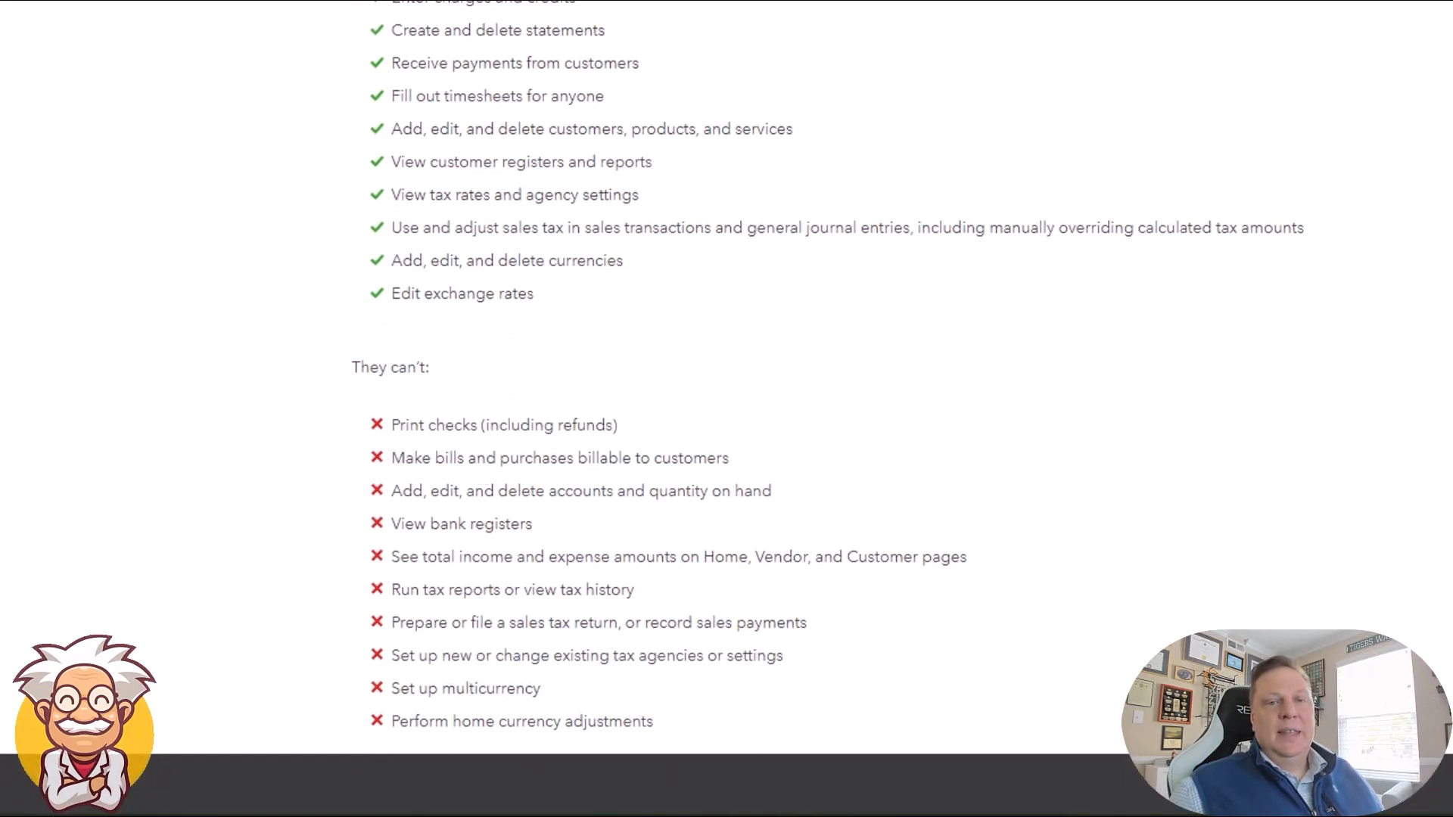
scroll(727, 409, up, 4)
Step: Compare Limited access for Customers and Vendors with Vendors alone, and give the user All access
click(97, 388)
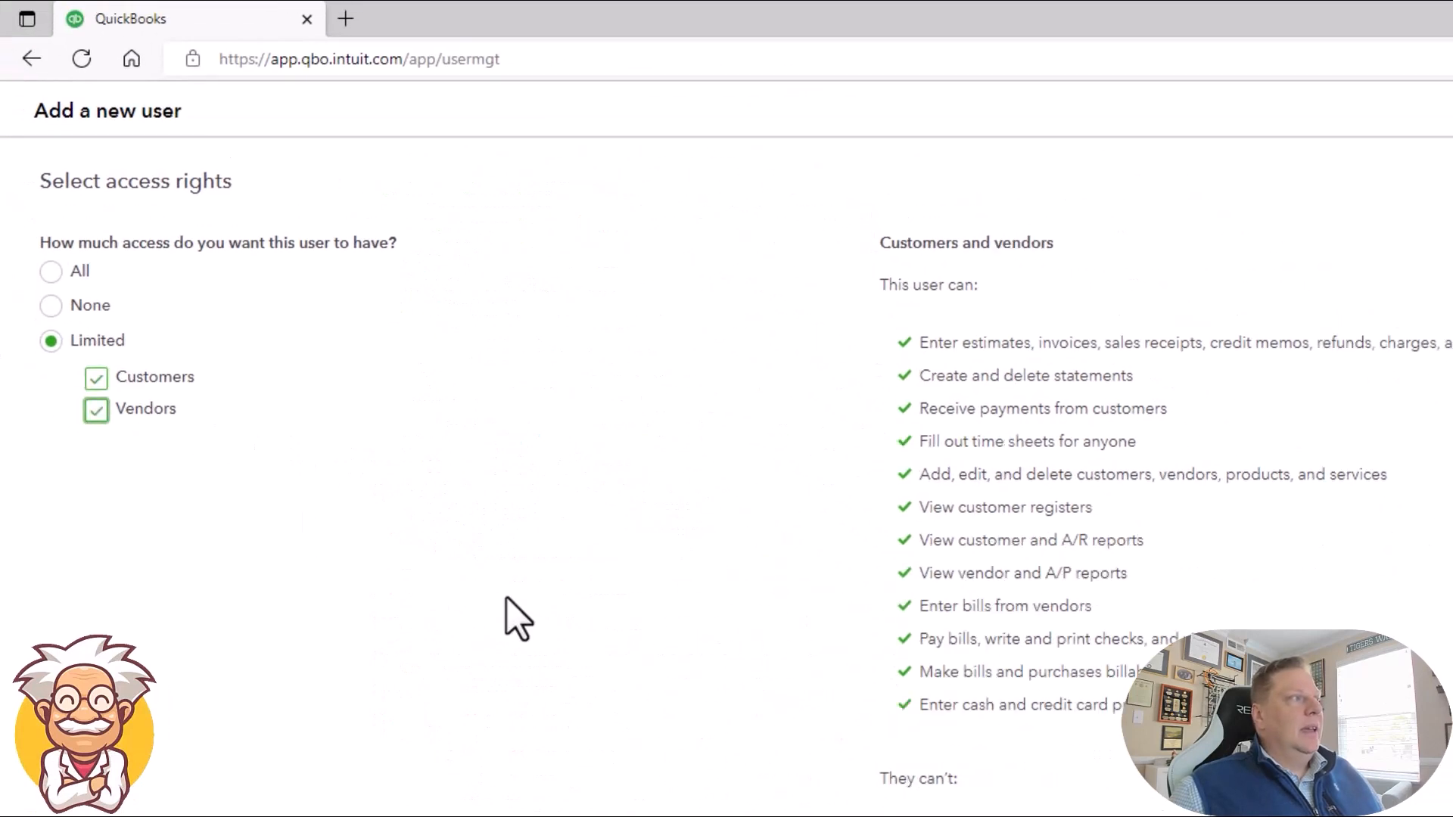
click(97, 377)
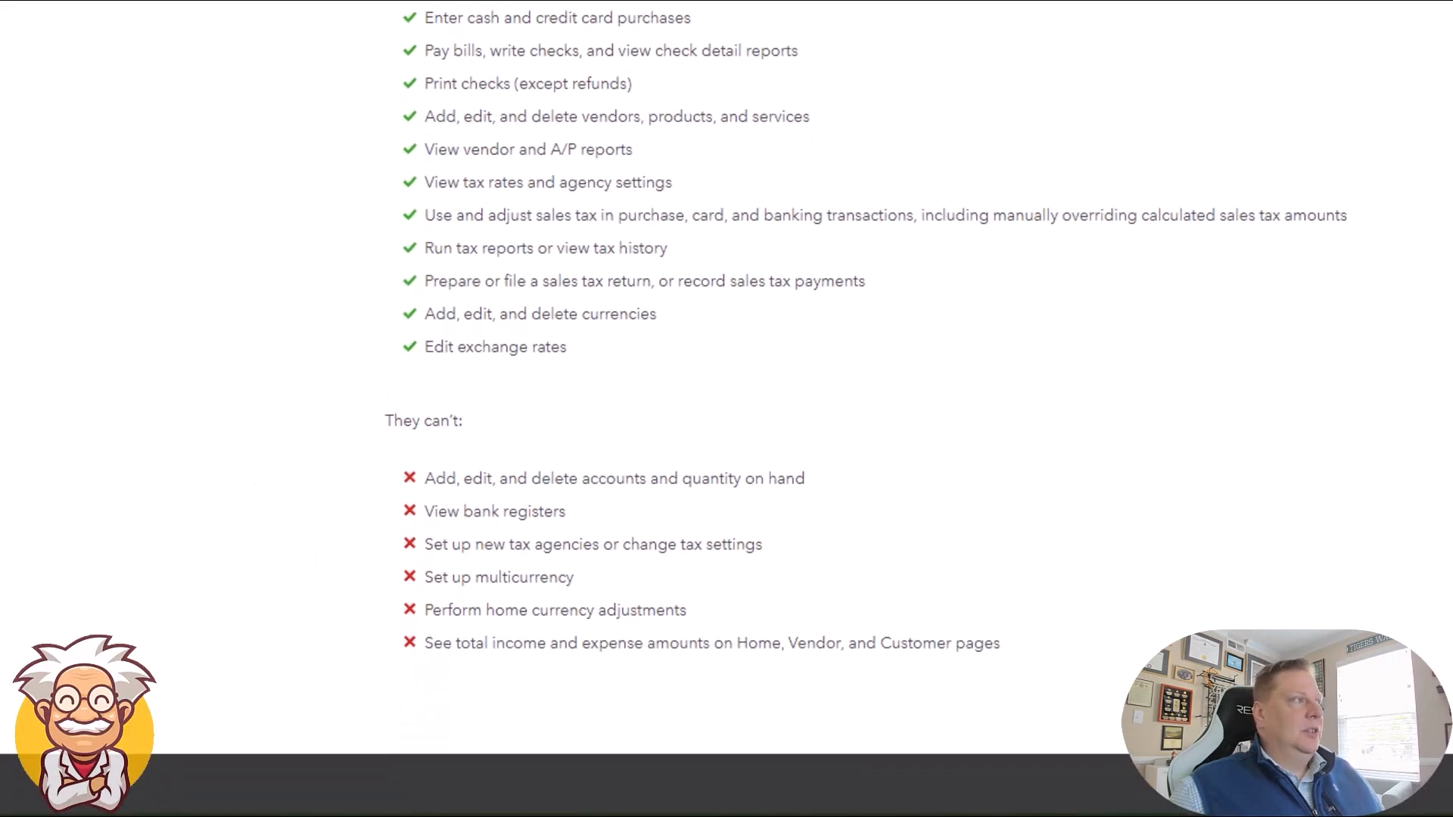
click(47, 270)
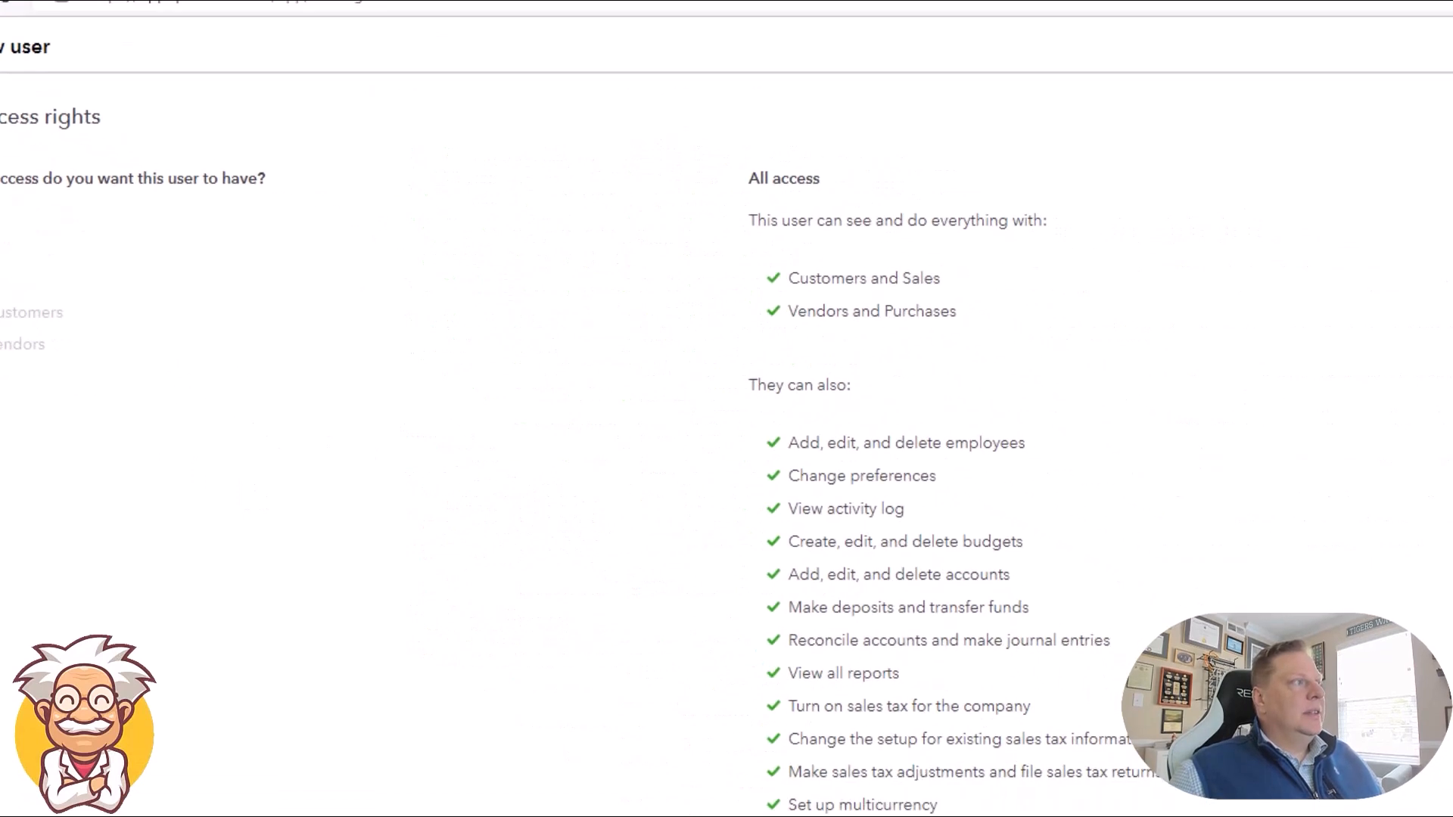
click(1362, 807)
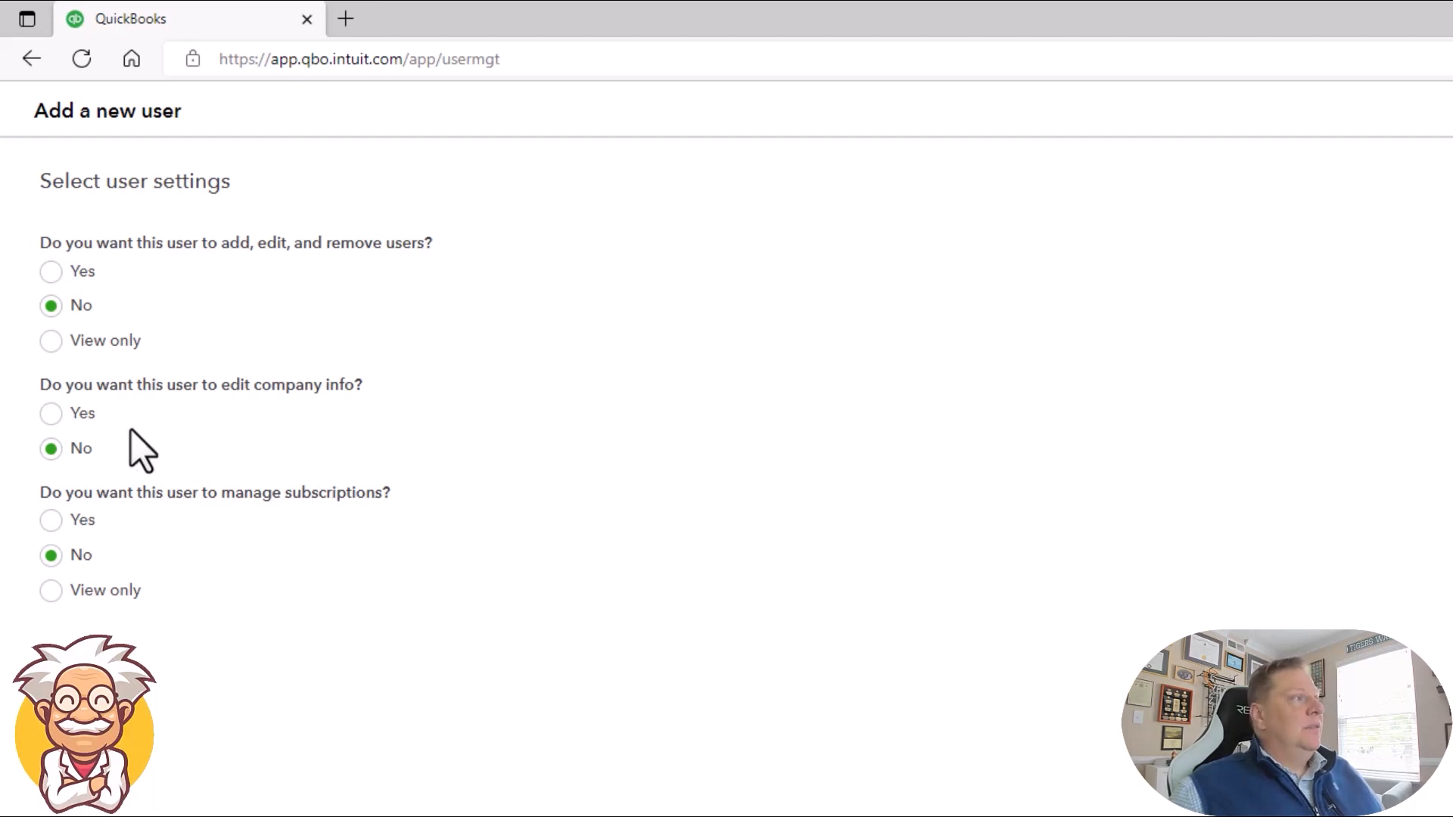
Step: Try Yes for editing company info and for managing subscriptions, returning each setting to No
click(54, 421)
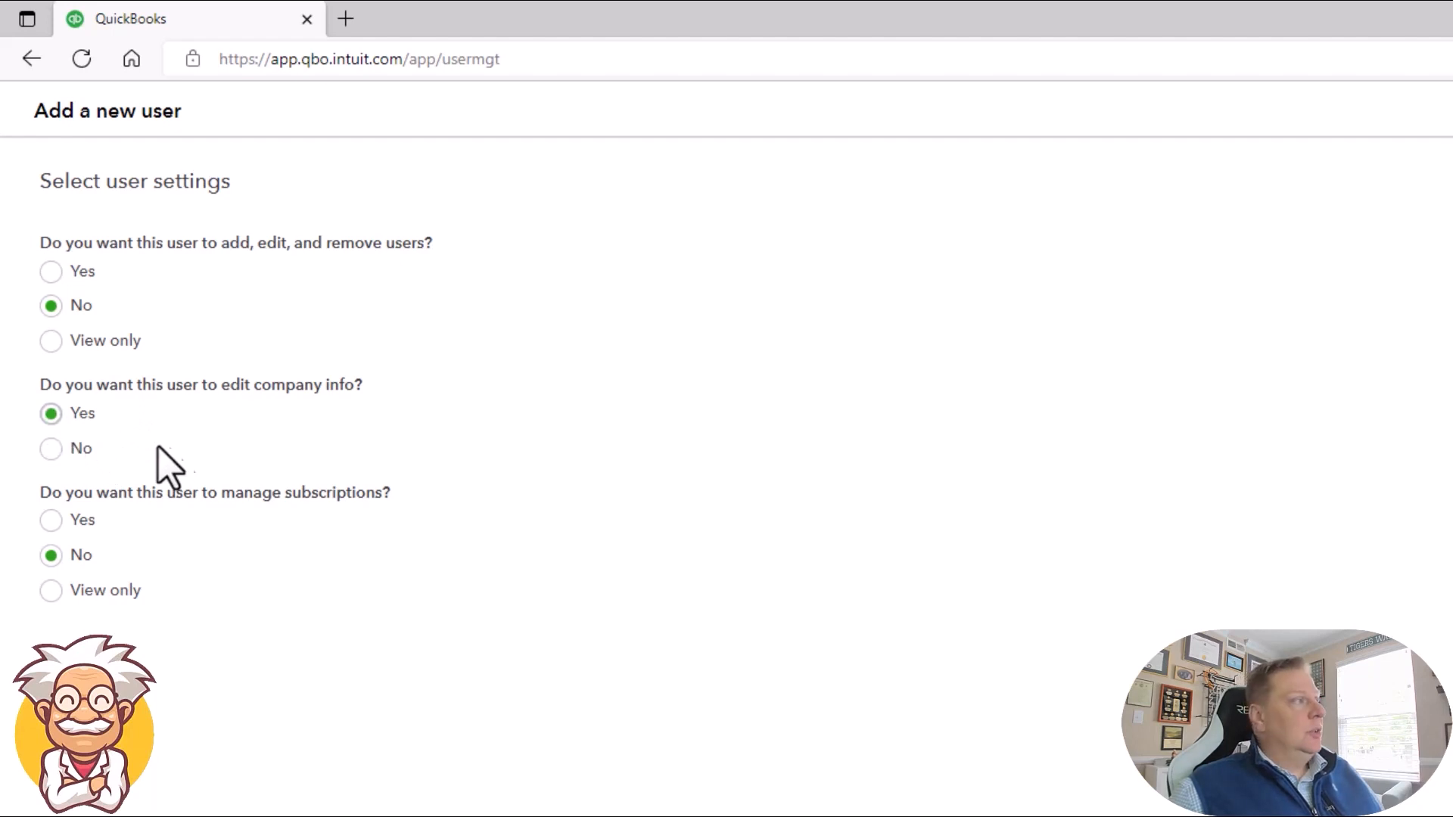
click(51, 451)
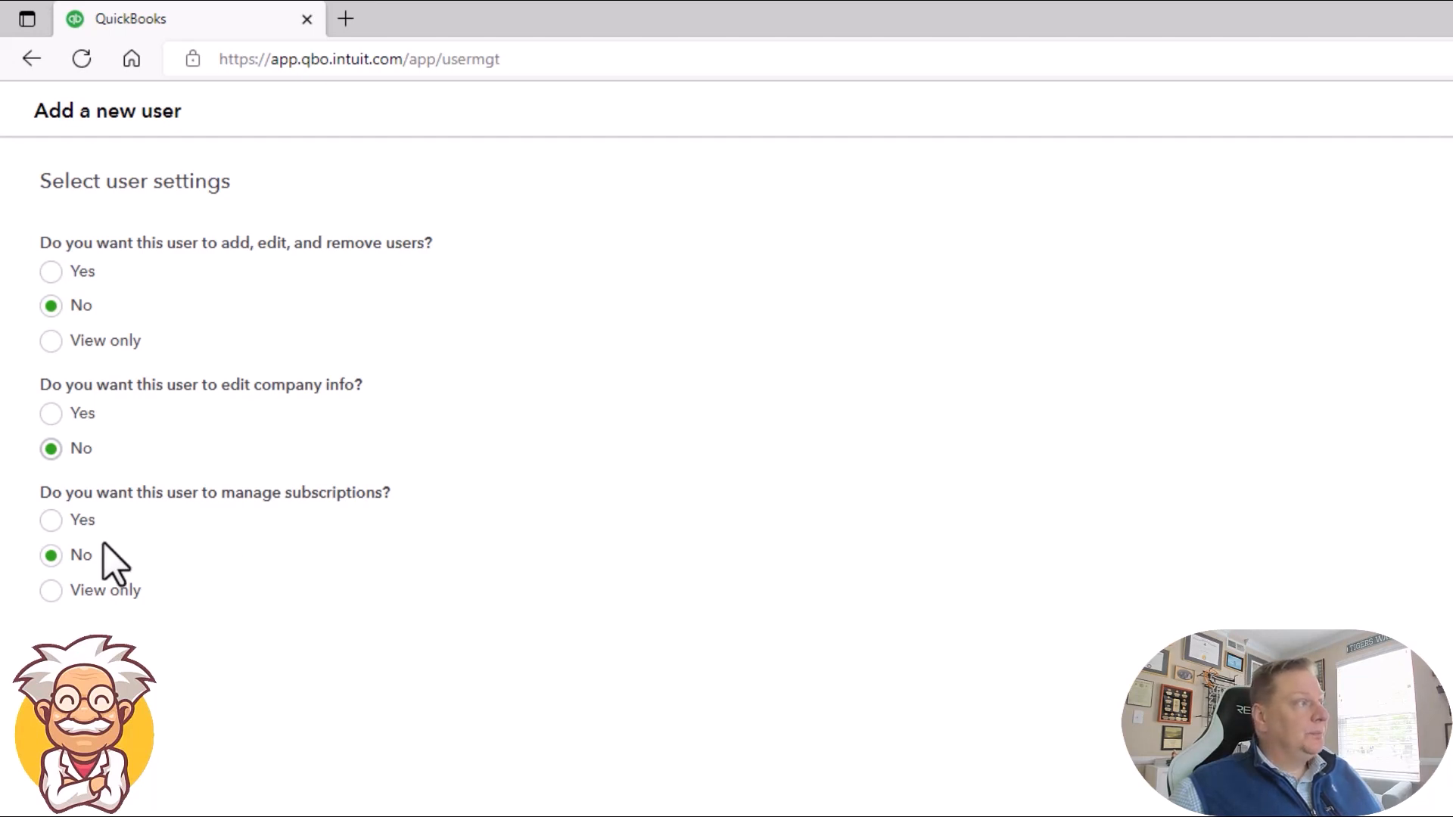
click(51, 520)
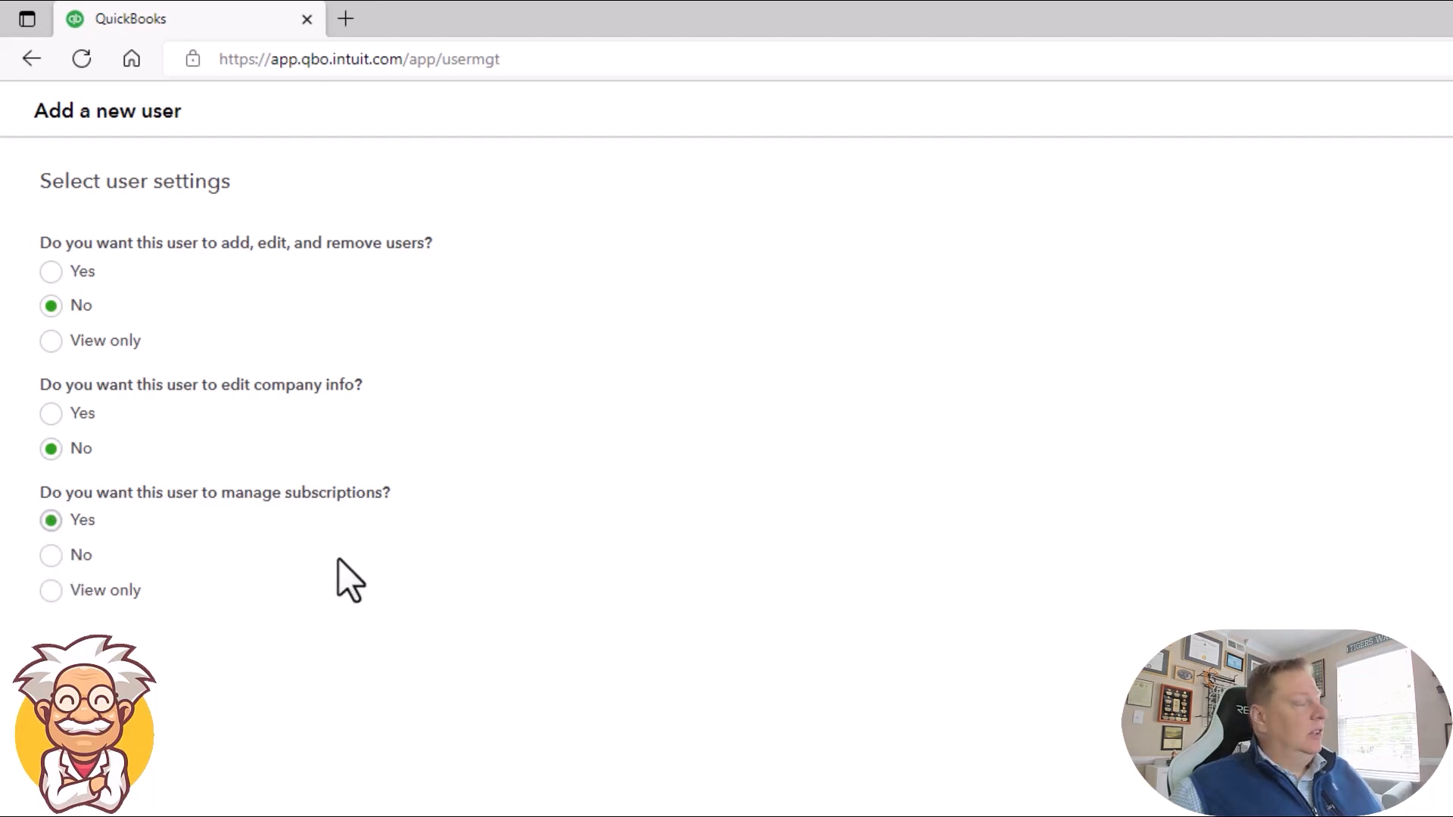
click(50, 556)
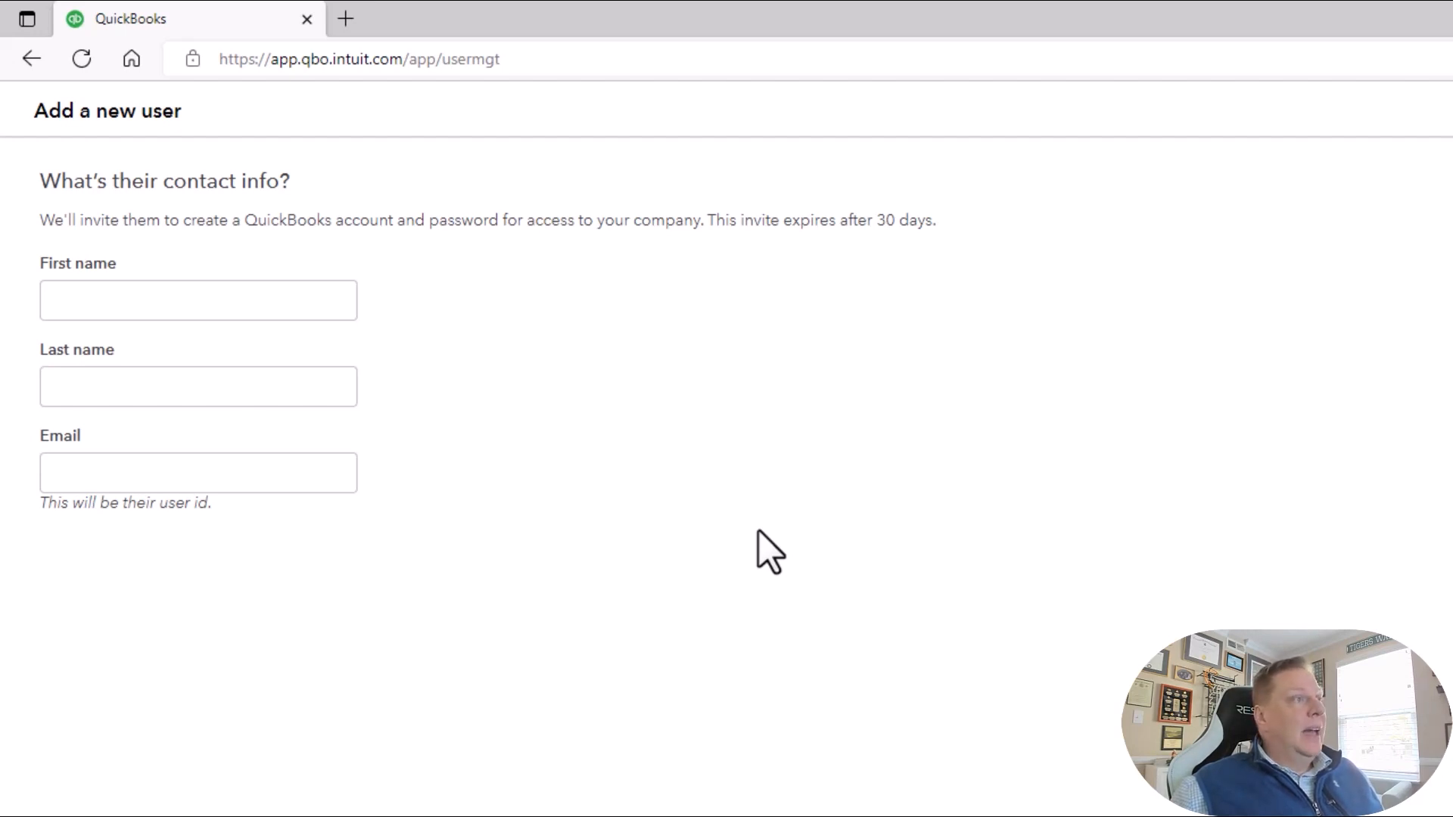
Step: Fill in the new user's first name, last name and email for the invitation
click(308, 301)
text(Professor)
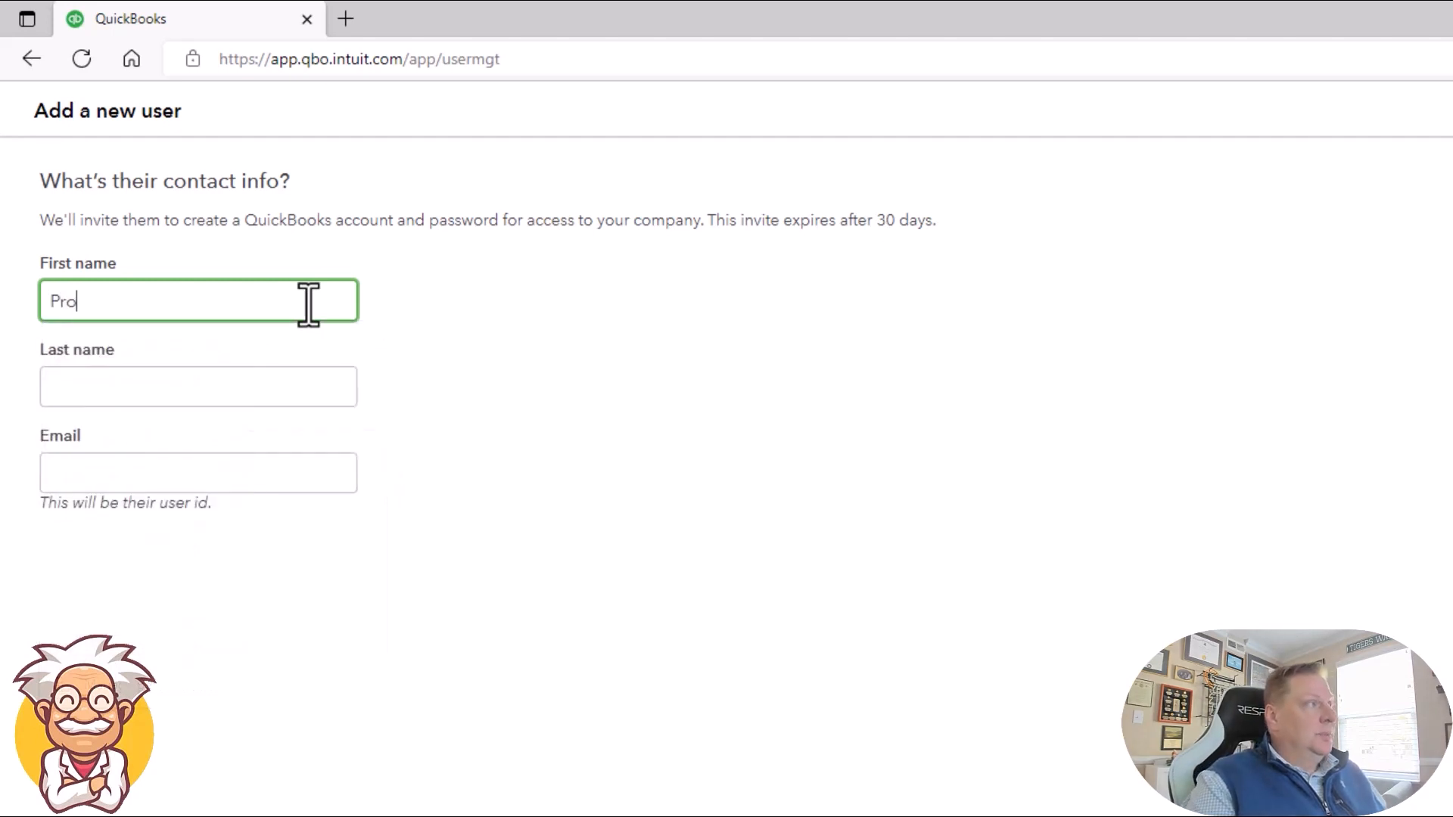
key(Tab)
text(Sam)
key(Tab)
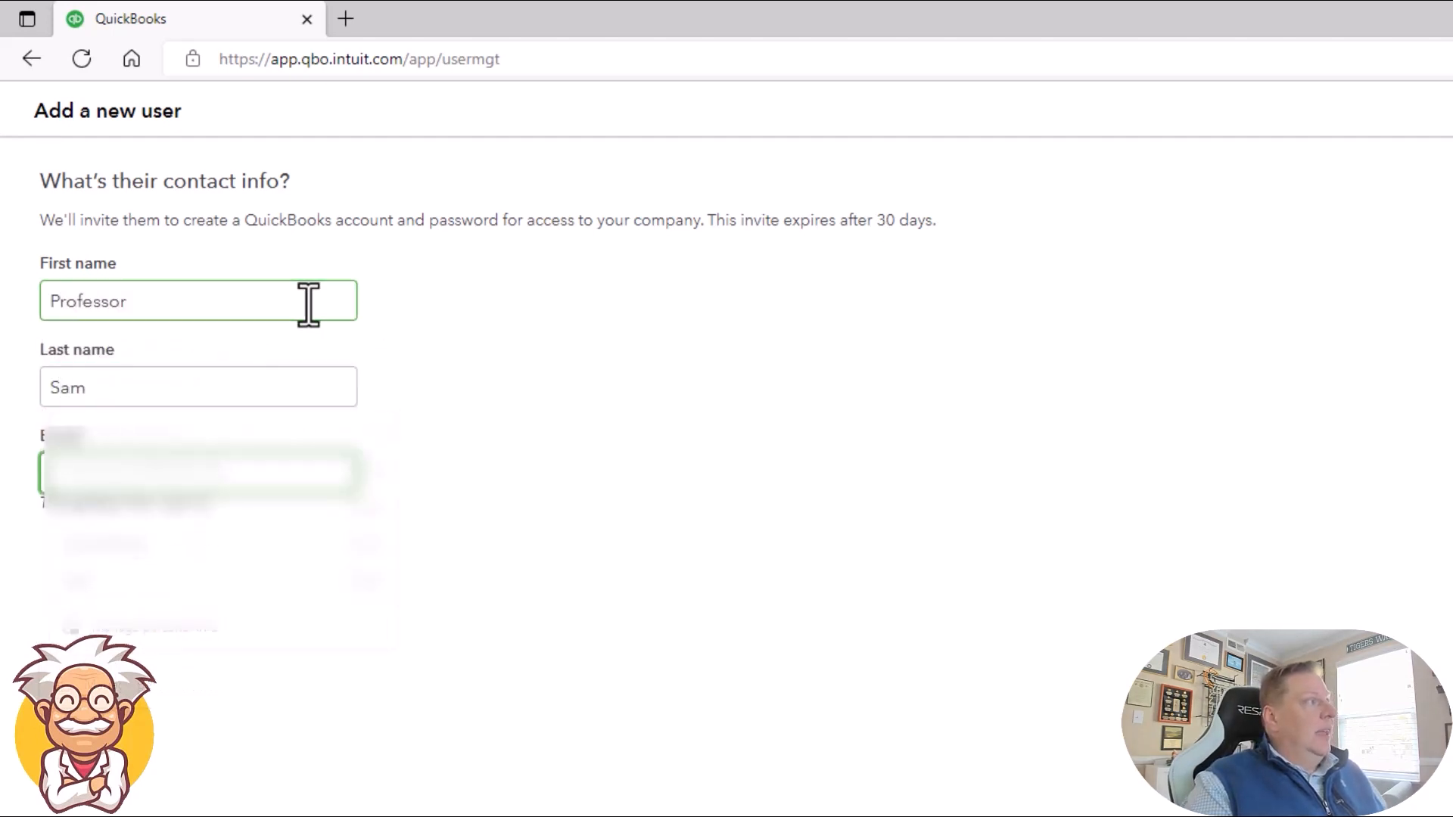
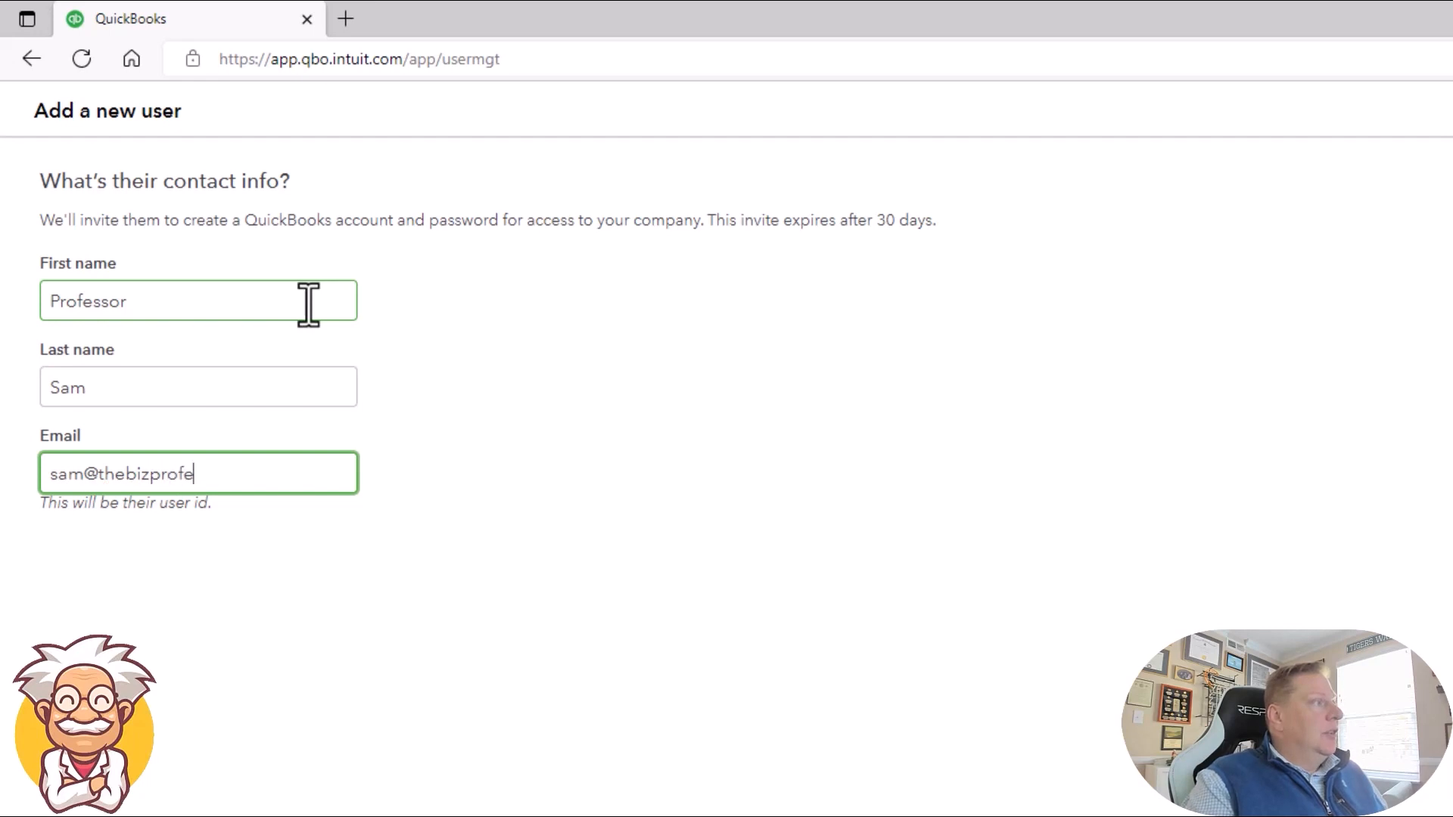